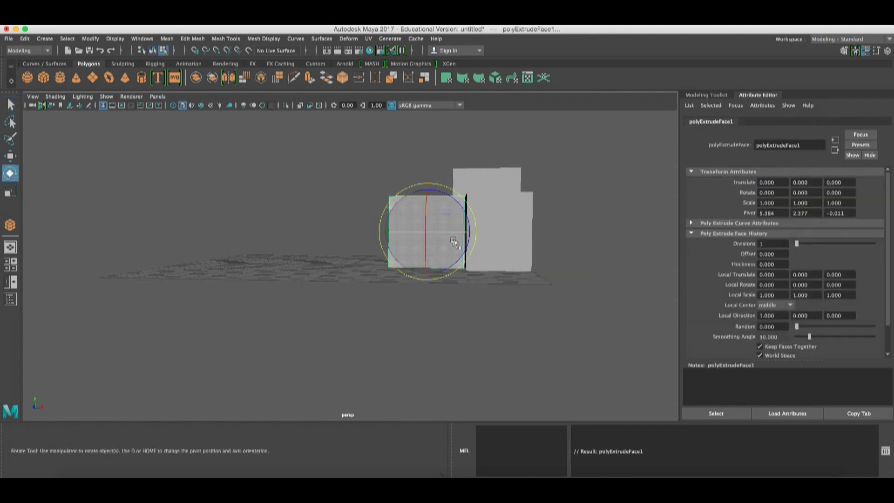
# Step: Add another box-shaped building on the ground plane beside the existing building blocks
pyautogui.press('t')
pyautogui.keyDown('alt'); pyautogui.moveTo(306, 222); pyautogui.dragTo(435, 200); pyautogui.keyUp('alt')
pyautogui.click(438, 232)
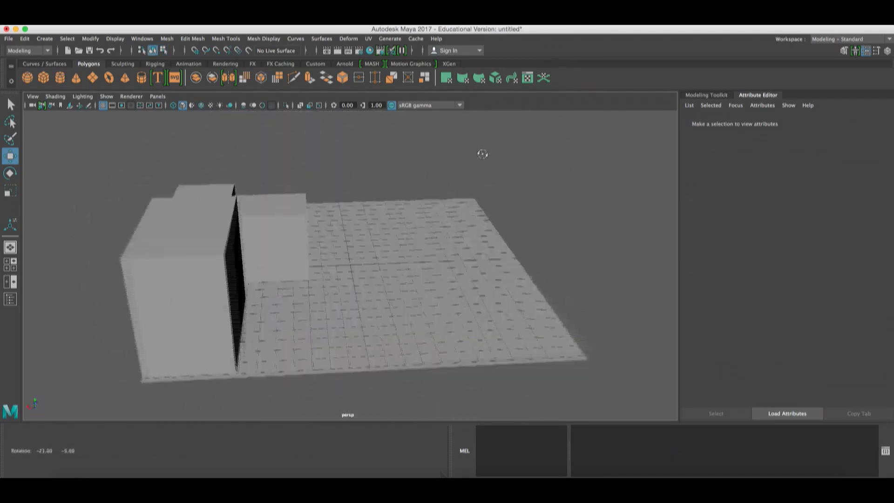
pyautogui.keyDown('shift'); pyautogui.moveTo(481, 151); pyautogui.dragTo(254, 371, button='right'); pyautogui.keyUp('shift')
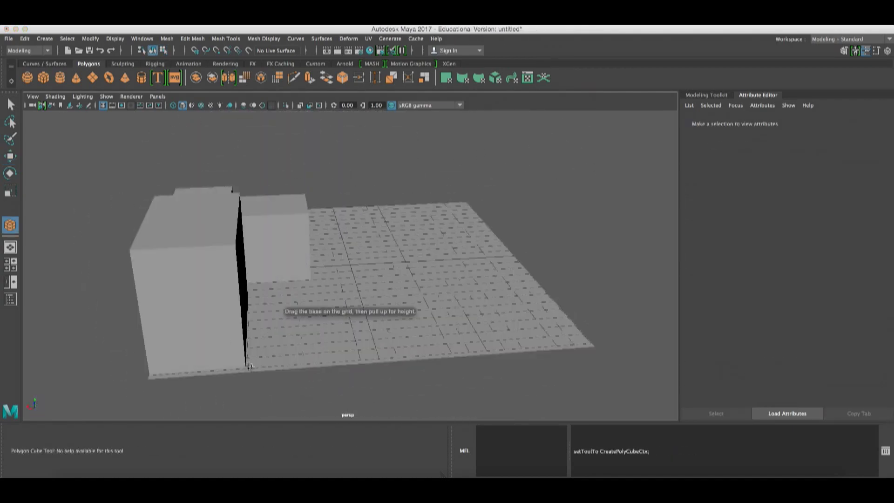
pyautogui.moveTo(363, 294); pyautogui.dragTo(363, 275)
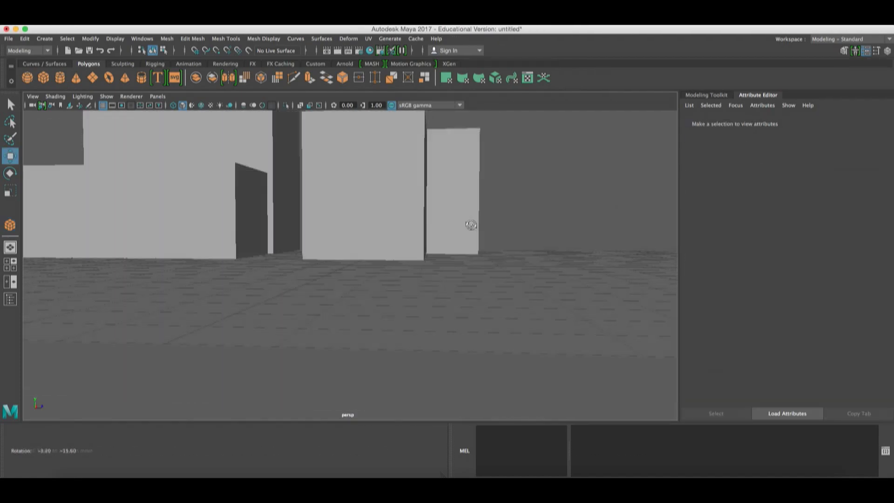
# Step: Create a small window box high on the front building's live facade and extrude its face into a frame with a dark recess
pyautogui.click(362, 214)
pyautogui.hotkey('ctrl', 'z')
pyautogui.press('y')
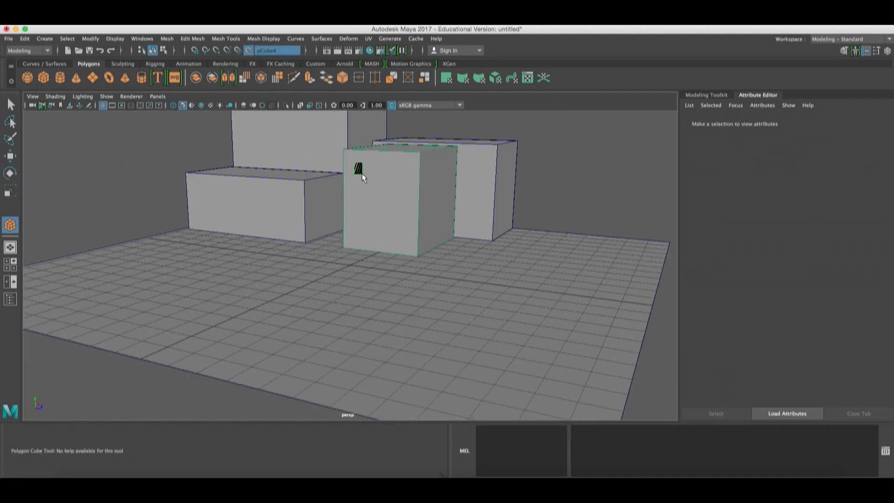
pyautogui.scroll(-5, 362, 174)
pyautogui.click(359, 255)
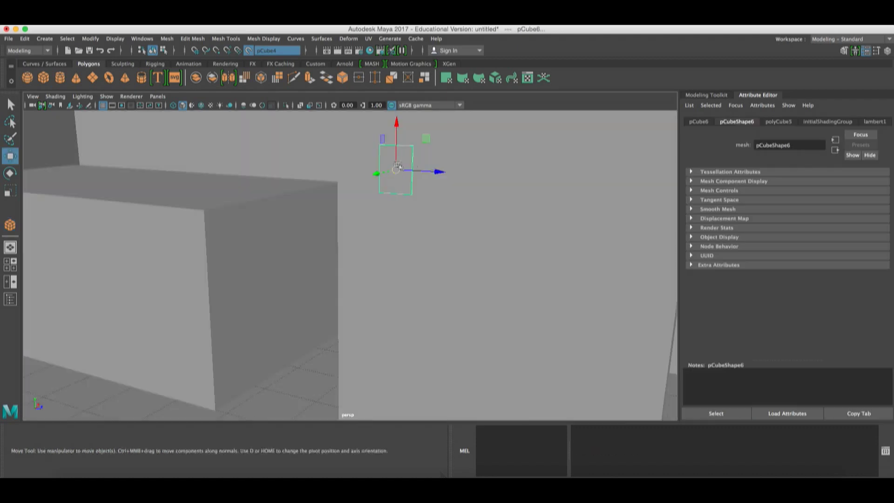
pyautogui.hotkey('ctrl', 'e')
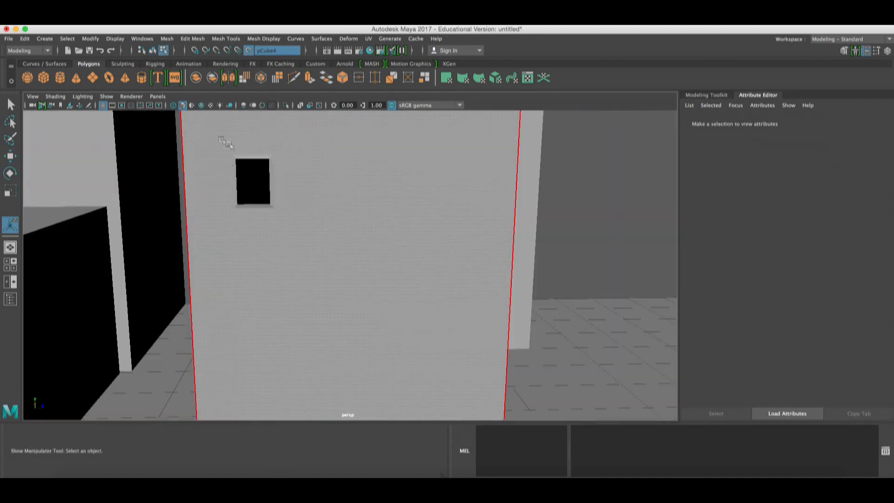
pyautogui.click(273, 175)
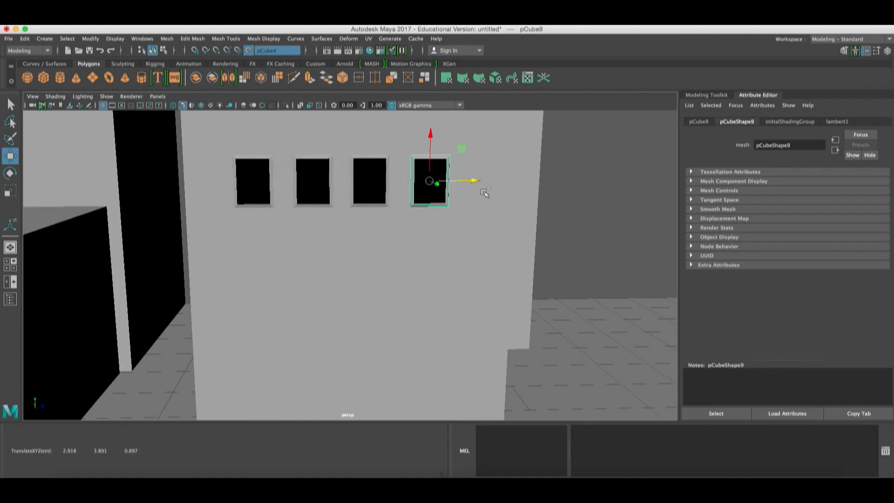
# Step: Duplicate the framed window across the front building's facade into four rows of five
pyautogui.hotkey('shift', 'd')
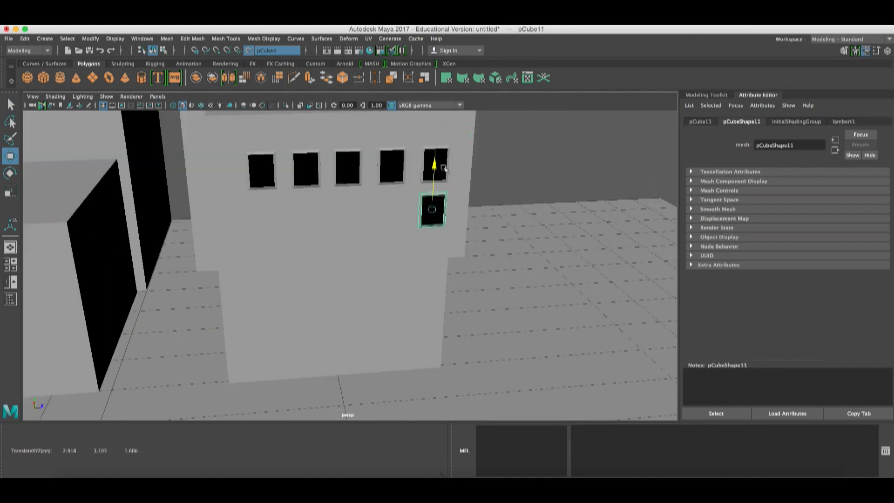
pyautogui.keyDown('alt'); pyautogui.moveTo(443, 167); pyautogui.dragTo(497, 249); pyautogui.keyUp('alt')
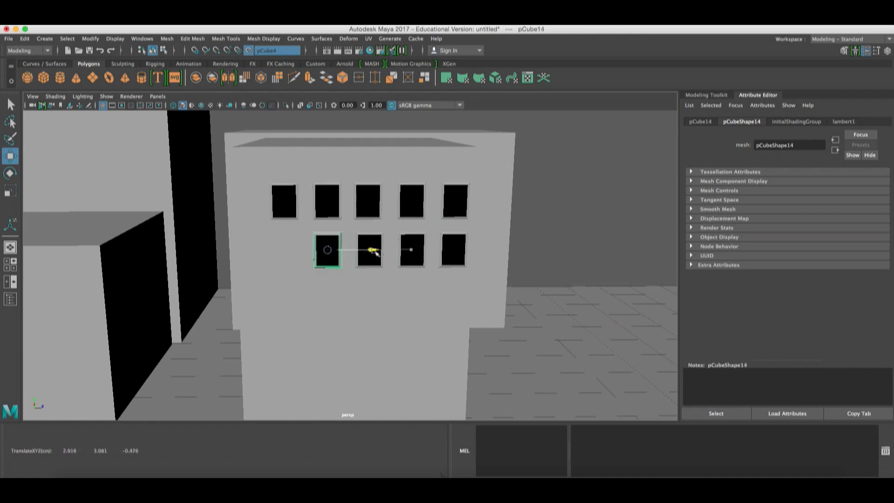
pyautogui.click(460, 262)
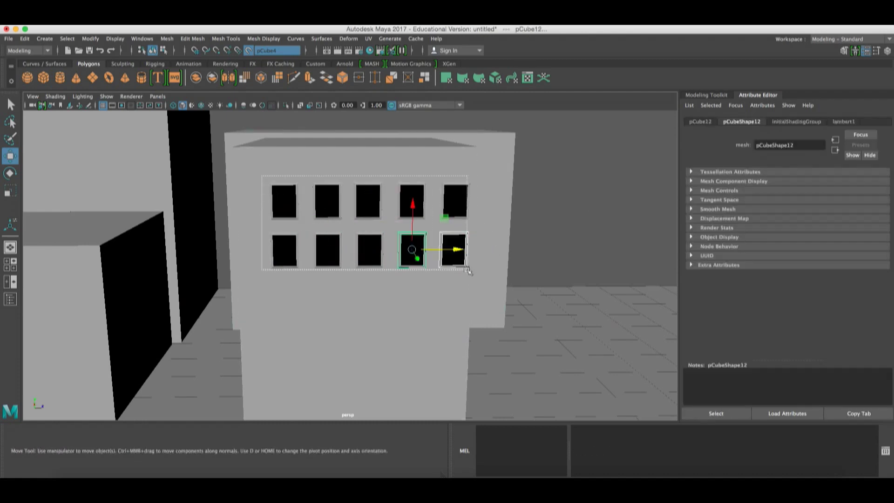
pyautogui.keyDown('alt'); pyautogui.moveTo(468, 270); pyautogui.dragTo(591, 259); pyautogui.keyUp('alt')
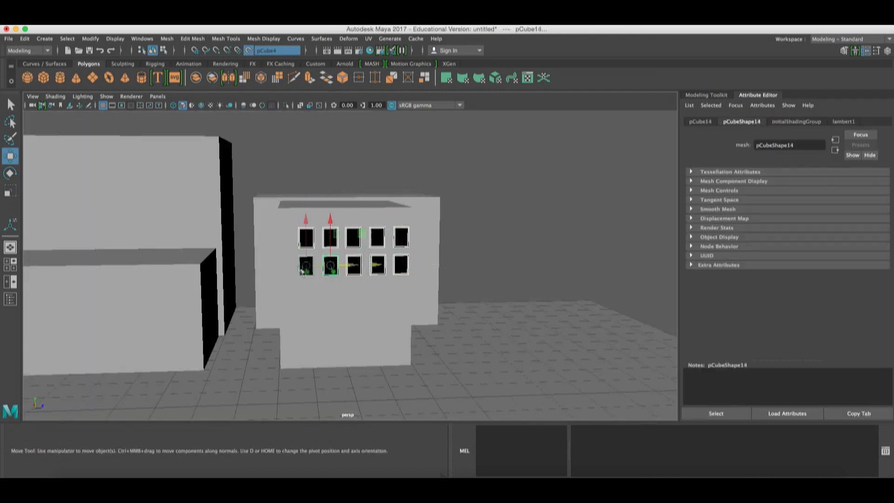
pyautogui.click(524, 228)
pyautogui.keyDown('alt'); pyautogui.moveTo(524, 228); pyautogui.dragTo(95, 90); pyautogui.keyUp('alt')
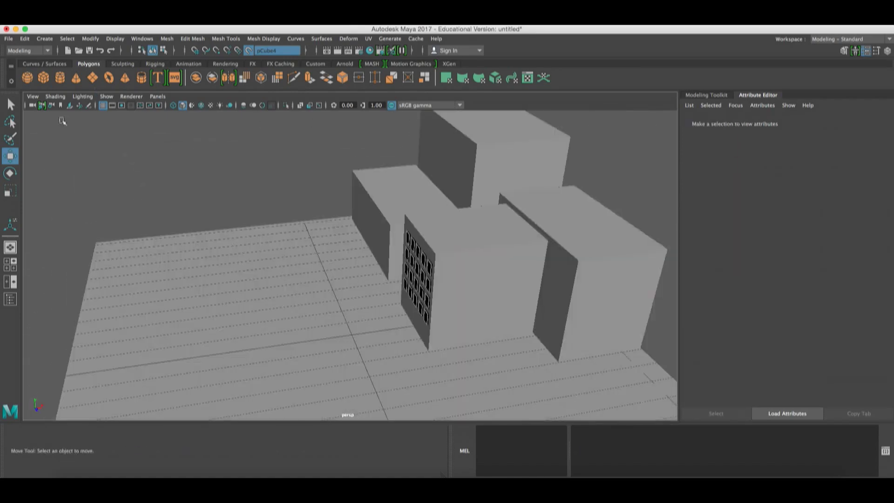
# Step: Copy the windows onto the tall rear building's facade as four rows of eight
pyautogui.keyDown('alt'); pyautogui.moveTo(144, 163); pyautogui.dragTo(189, 147); pyautogui.keyUp('alt')
pyautogui.click(190, 154)
pyautogui.click(280, 154)
pyautogui.click(377, 302)
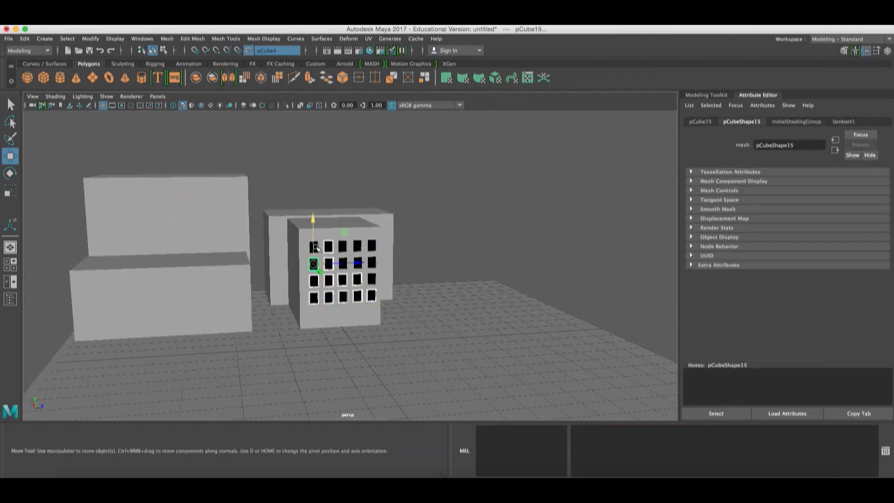
pyautogui.hotkey('ctrl', 'z')
pyautogui.keyDown('alt'); pyautogui.moveTo(408, 270); pyautogui.dragTo(223, 295); pyautogui.keyUp('alt')
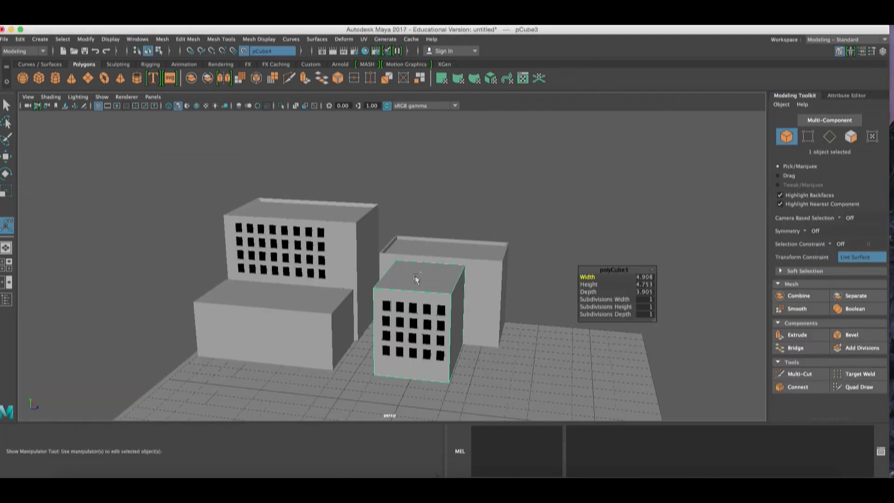
# Step: Extrude the front building's roof face inward and sink it to form a raised parapet around the edge
pyautogui.click(416, 279)
pyautogui.keyDown('shift'); pyautogui.moveTo(465, 205); pyautogui.dragTo(477, 219, button='right'); pyautogui.keyUp('shift')
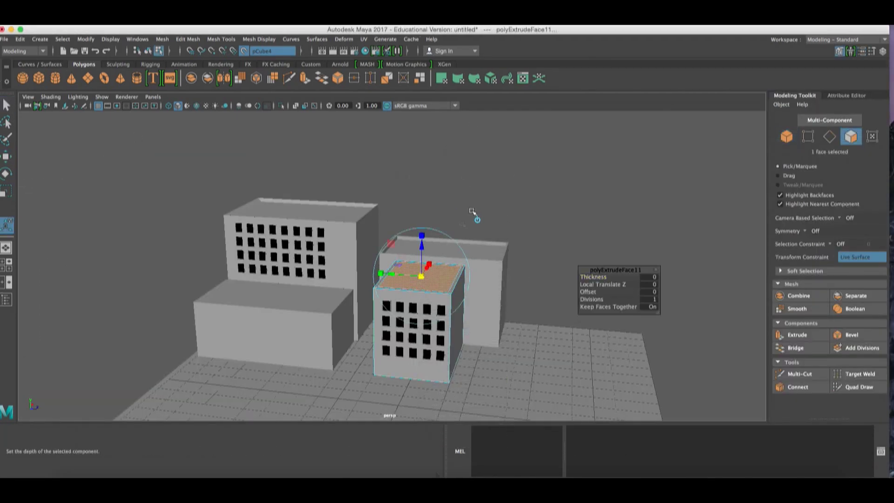
pyautogui.click(472, 212)
pyautogui.scroll(10, 414, 253)
pyautogui.moveTo(565, 306); pyautogui.dragTo(528, 329)
pyautogui.click(652, 286)
pyautogui.keyDown('alt'); pyautogui.moveTo(652, 287); pyautogui.dragTo(477, 168); pyautogui.keyUp('alt')
pyautogui.moveTo(534, 170); pyautogui.dragTo(633, 165, button='right')
pyautogui.keyDown('alt'); pyautogui.moveTo(633, 165); pyautogui.dragTo(326, 233); pyautogui.keyUp('alt')
# Step: Extrude the roof face of the low building in front of the tall one
pyautogui.click(289, 340)
pyautogui.moveTo(149, 238); pyautogui.dragTo(169, 275, button='right')
pyautogui.click(307, 303)
pyautogui.hotkey('ctrl', 'e')
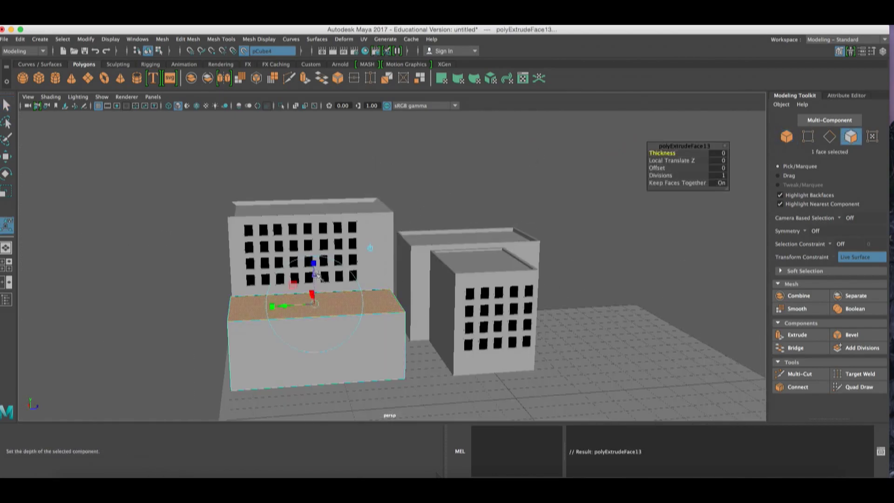
pyautogui.keyDown('alt'); pyautogui.moveTo(318, 305); pyautogui.dragTo(406, 168); pyautogui.keyUp('alt')
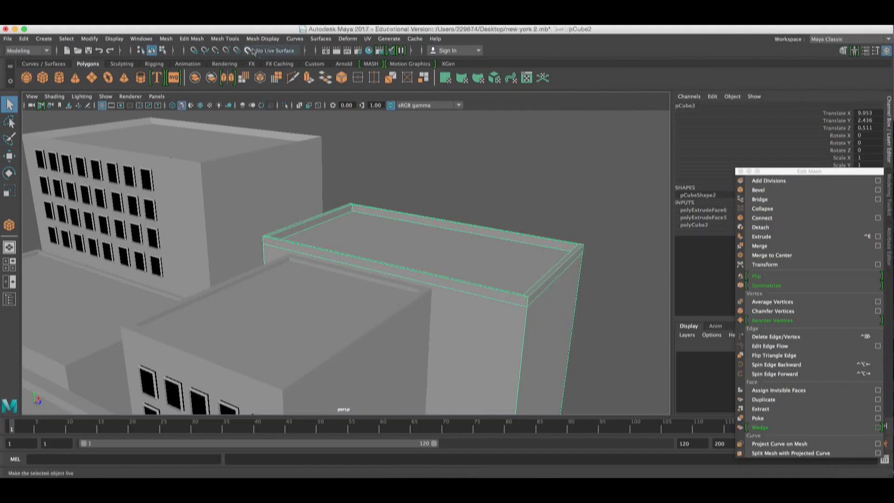
# Step: Make the parapet building behind the front block a live surface and create a small cube on its roof edge
pyautogui.click(254, 51)
pyautogui.press('g')
pyautogui.moveTo(350, 219)
pyautogui.mouseDown()
pyautogui.moveTo(364, 228)
pyautogui.moveTo(376, 204)
pyautogui.mouseUp()
pyautogui.click(391, 194)
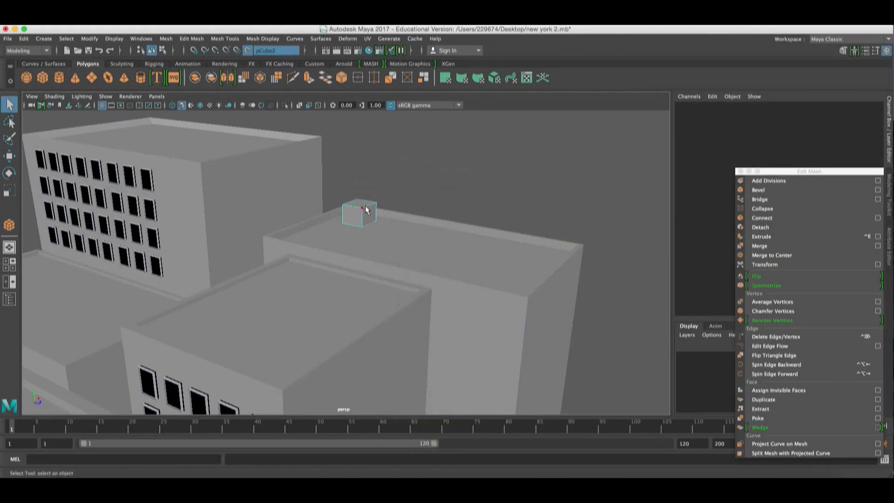
# Step: Wedge the small roof cube's top face by 90 degrees and extrude the resulting vent's opening face with a local scale of 0.9
pyautogui.click(768, 428)
pyautogui.moveTo(798, 171); pyautogui.dragTo(630, 316)
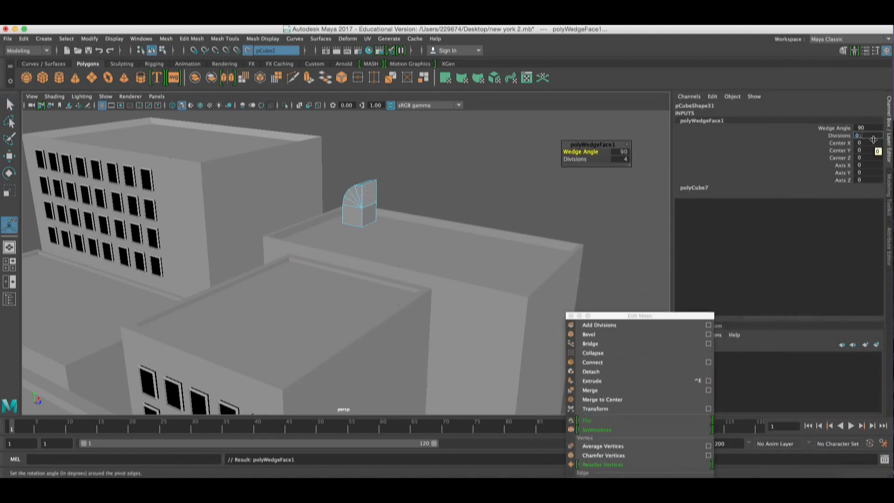
pyautogui.keyDown('alt'); pyautogui.moveTo(409, 176); pyautogui.dragTo(419, 149); pyautogui.keyUp('alt')
pyautogui.hotkey('ctrl', 'e')
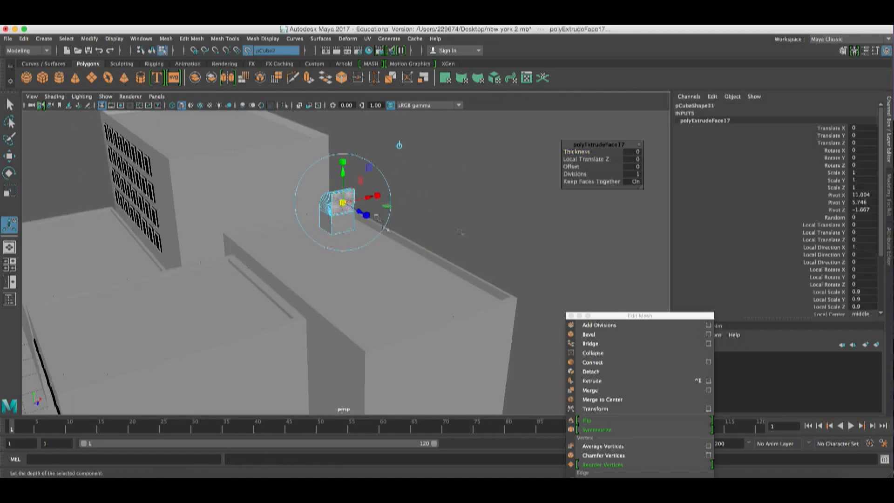
pyautogui.press('t')
pyautogui.scroll(5, 319, 114)
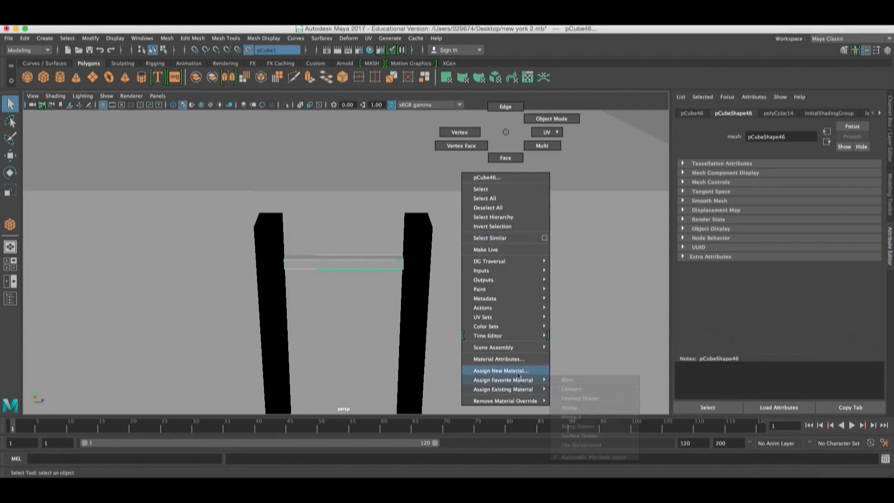
# Step: Duplicate the black rung down the ladder at even spacing between the two rails
pyautogui.click(9, 155)
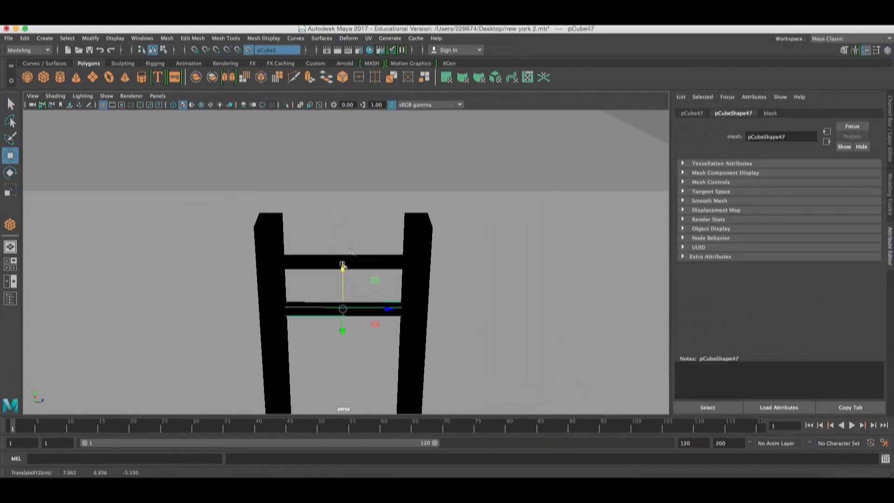
pyautogui.scroll(-6, 352, 250)
pyautogui.click(442, 283)
pyautogui.keyDown('alt'); pyautogui.moveTo(443, 283); pyautogui.dragTo(460, 260, button='middle'); pyautogui.keyUp('alt')
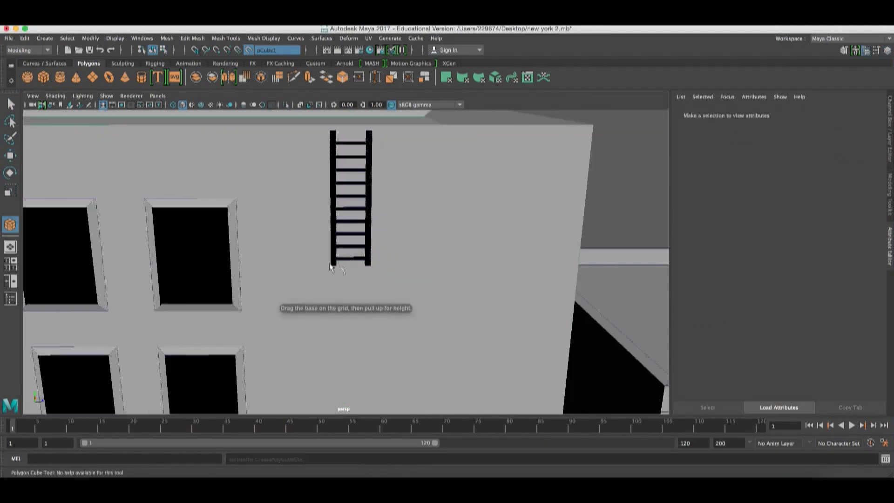
# Step: Create a flat platform box at the foot of the ladder, adjust its outer face and extrude it
pyautogui.moveTo(409, 283); pyautogui.dragTo(391, 366)
pyautogui.press('w')
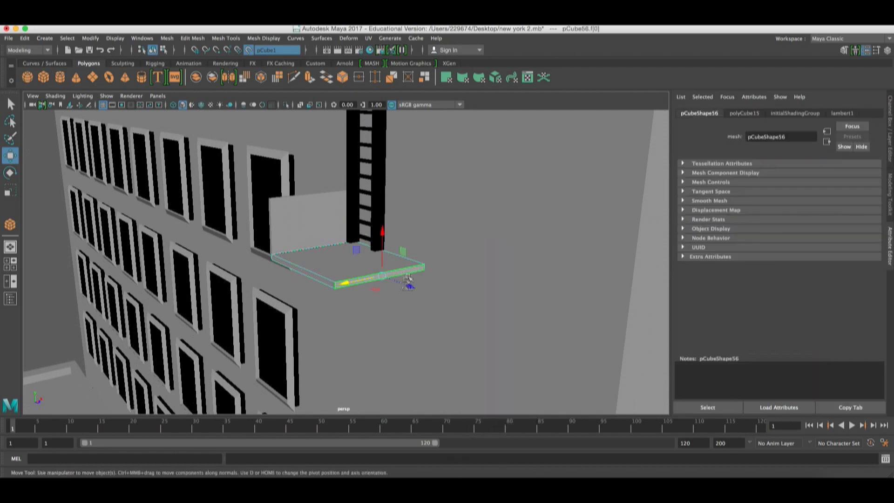
pyautogui.hotkey('ctrl', 'e')
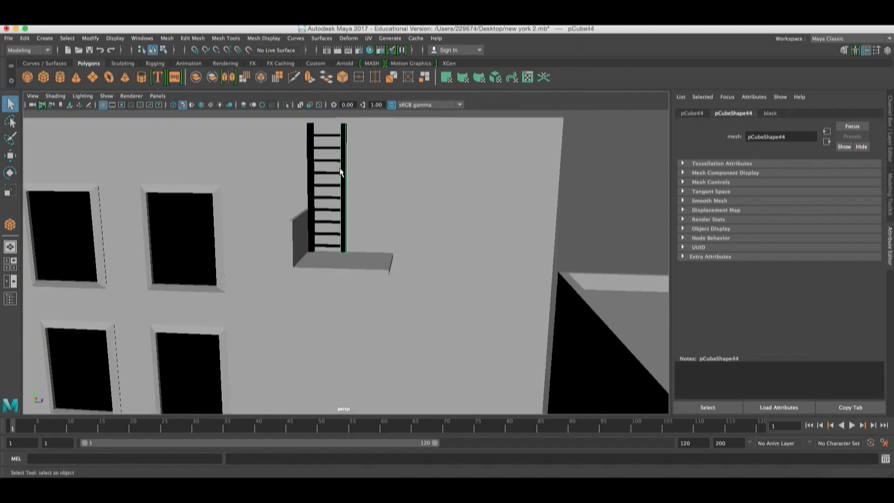
# Step: Duplicate the ladder beneath the platform's far end and extrude a side panel at that end of the platform
pyautogui.moveTo(341, 177); pyautogui.dragTo(369, 195, button='right')
pyautogui.hotkey('ctrl', 'd')
pyautogui.press('w')
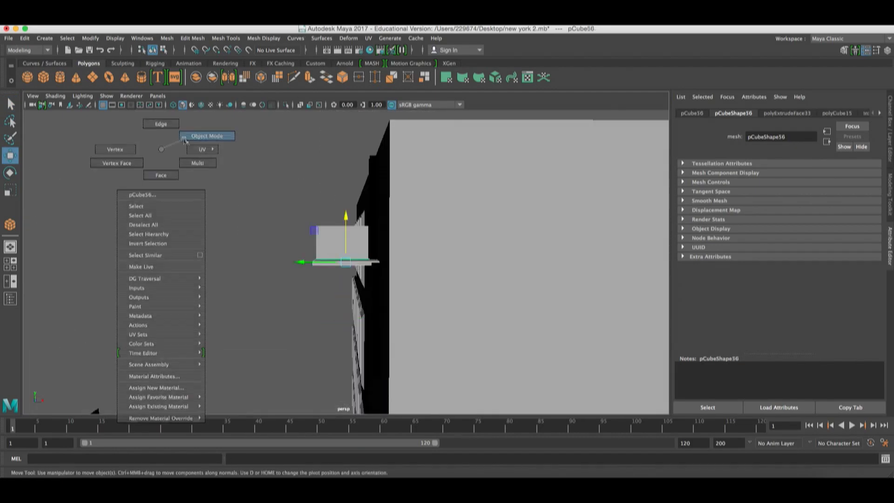
pyautogui.keyDown('shift'); pyautogui.moveTo(160, 150); pyautogui.dragTo(316, 267, button='right'); pyautogui.keyUp('shift')
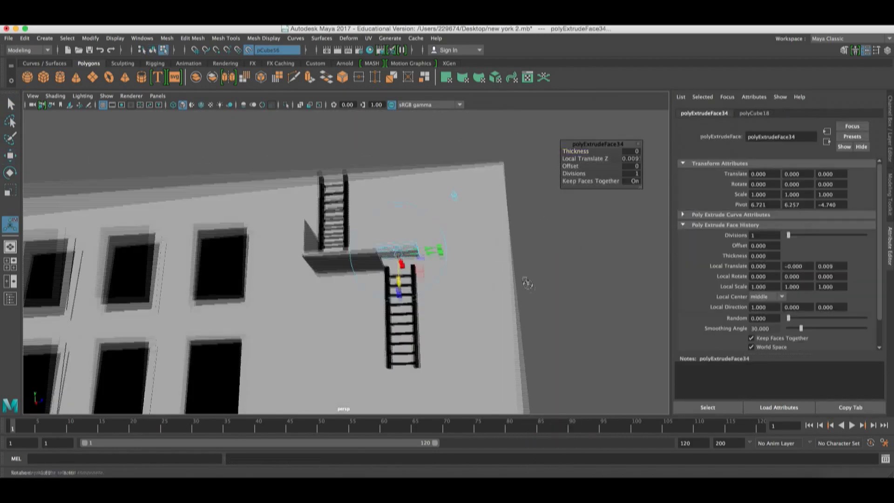
pyautogui.moveTo(594, 238); pyautogui.dragTo(605, 228, button='right')
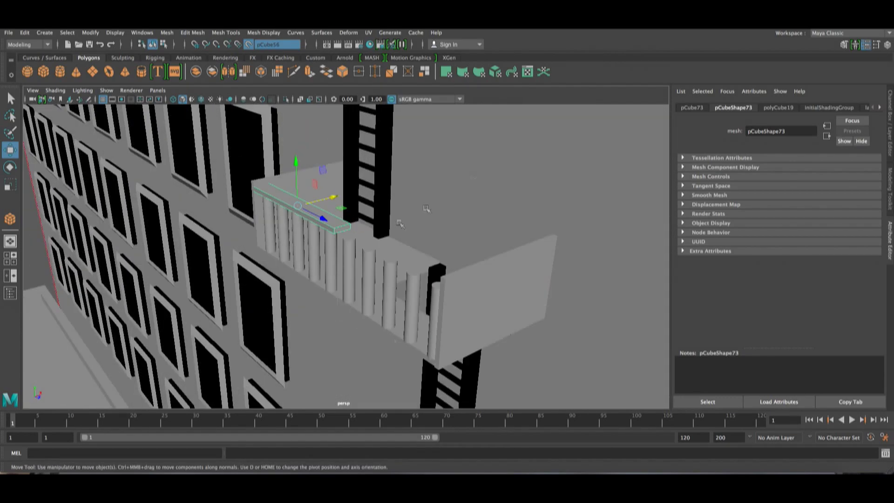
# Step: Extrude the railing's top rail along the balusters with a Local Translate Z of 0.43
pyautogui.moveTo(481, 168); pyautogui.dragTo(469, 195, button='right')
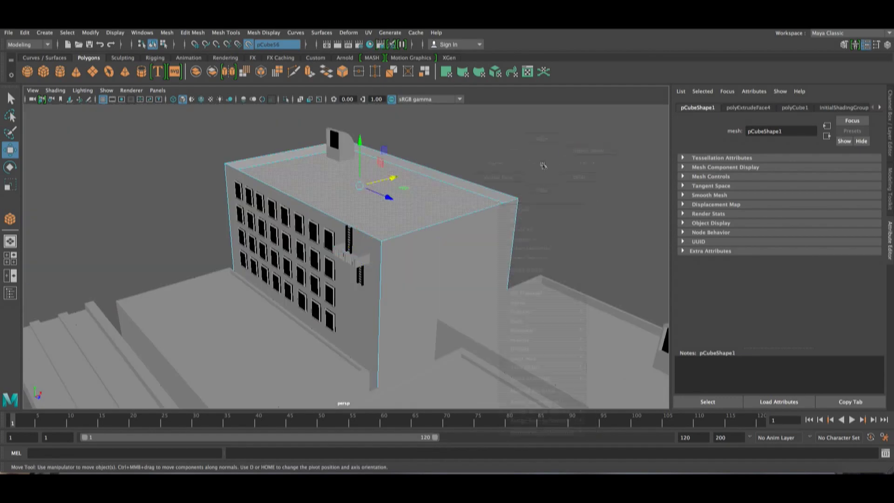
pyautogui.rightClick(551, 175)
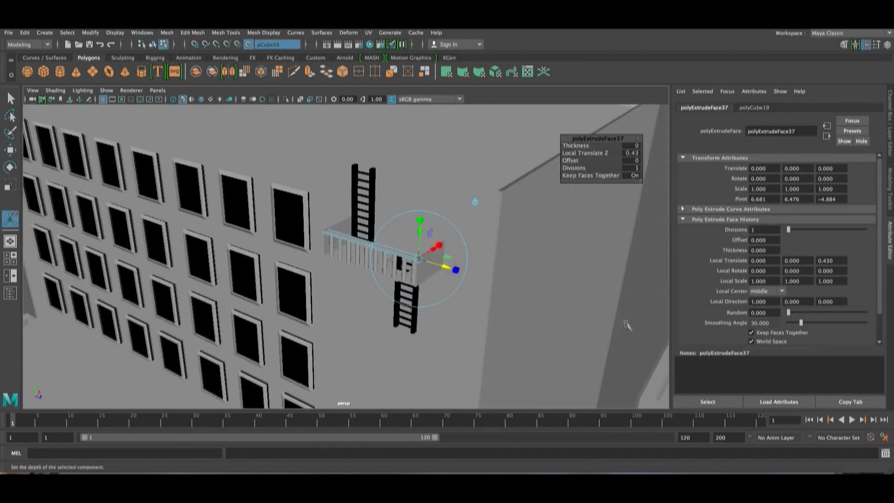
pyautogui.rightClick(622, 229)
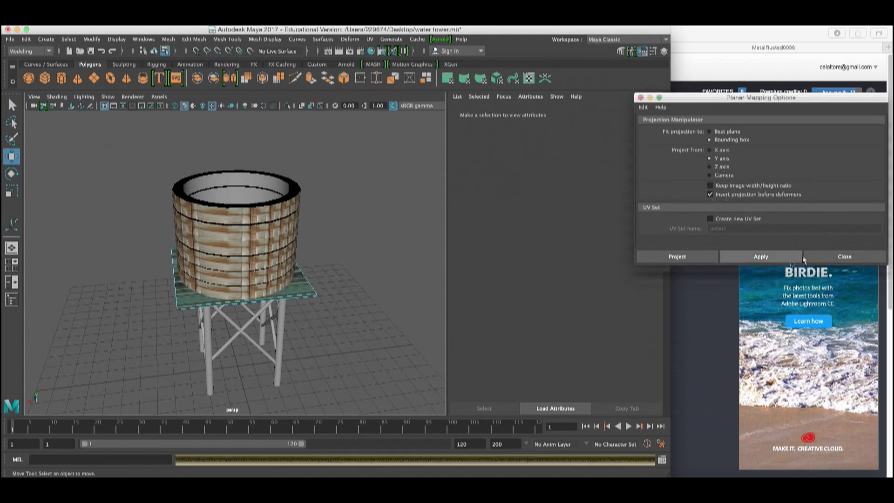
# Step: Apply a planar UV projection fitted to the bounding box from the Y axis to the water tower's platform
pyautogui.click(791, 261)
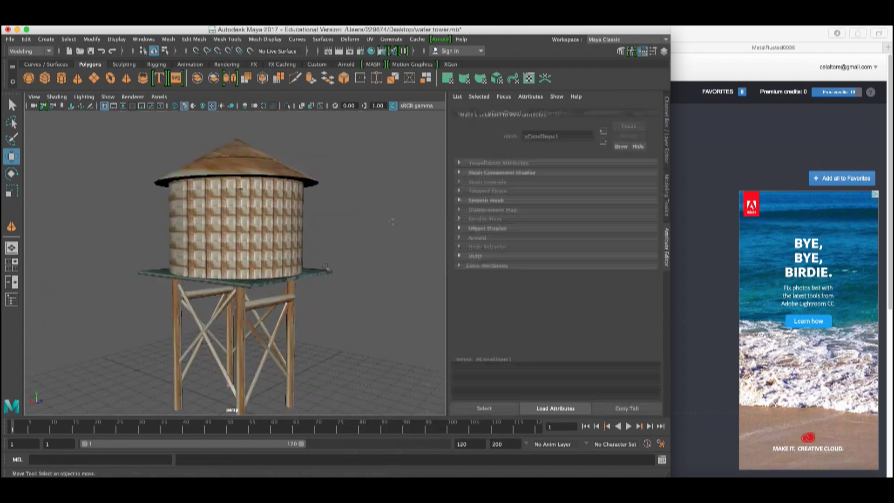
pyautogui.click(9, 39)
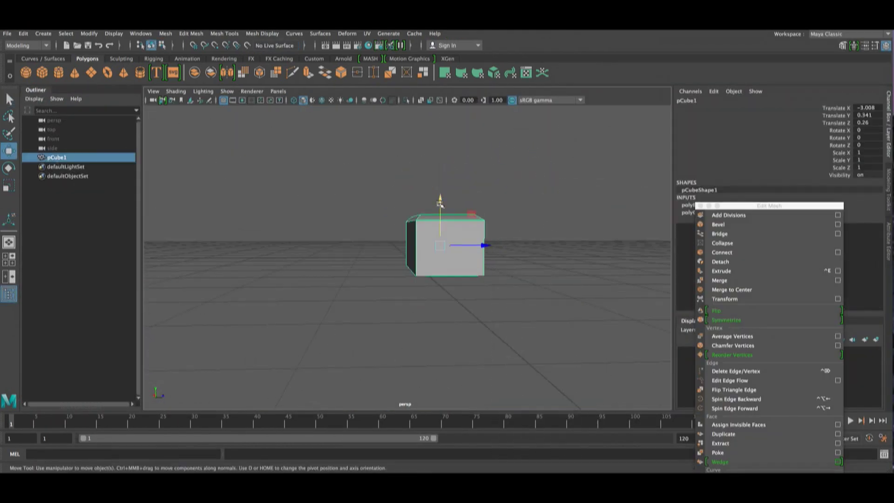
# Step: Raise the chamfered box to Translate Y 1.213 above the grid and make it the live surface
pyautogui.keyDown('alt'); pyautogui.moveTo(440, 202); pyautogui.dragTo(351, 232); pyautogui.keyUp('alt')
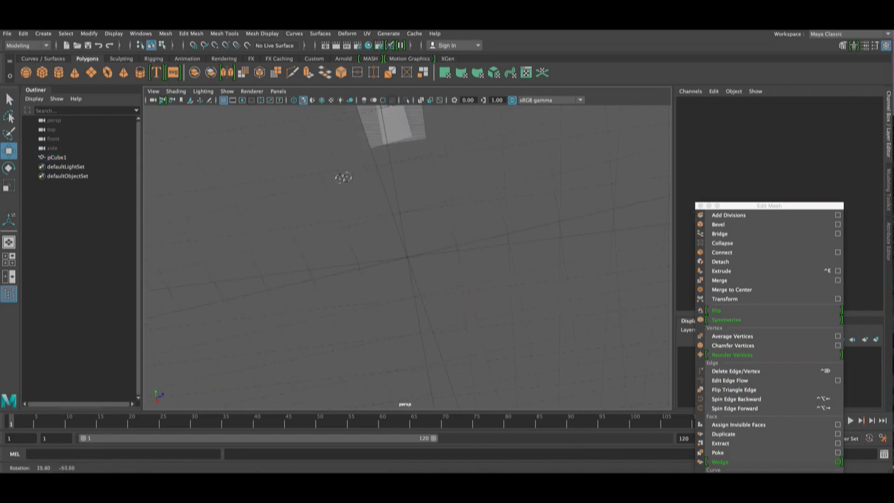
pyautogui.keyDown('alt'); pyautogui.moveTo(341, 180); pyautogui.dragTo(344, 179); pyautogui.keyUp('alt')
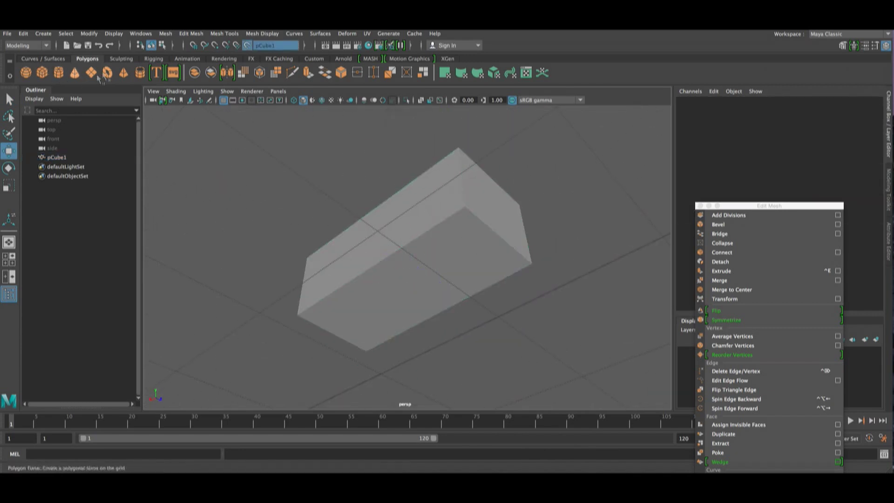
pyautogui.click(75, 73)
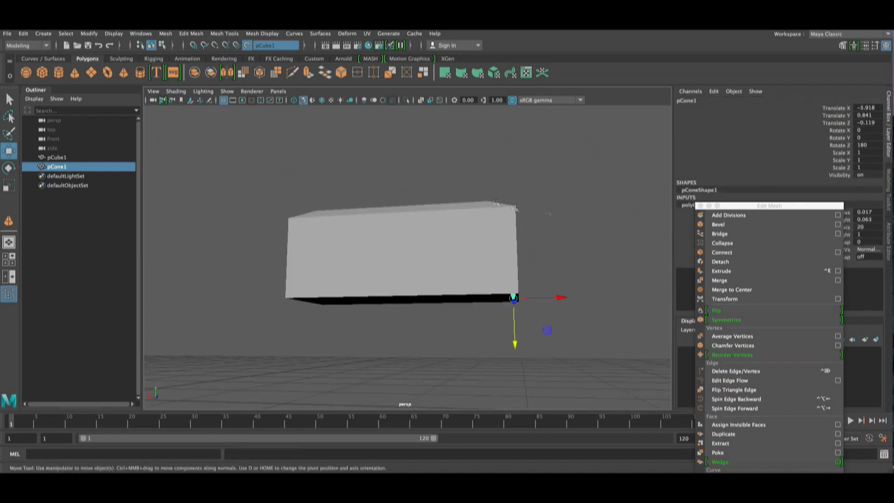
pyautogui.click(514, 208)
pyautogui.keyDown('alt'); pyautogui.moveTo(514, 208); pyautogui.dragTo(488, 246); pyautogui.keyUp('alt')
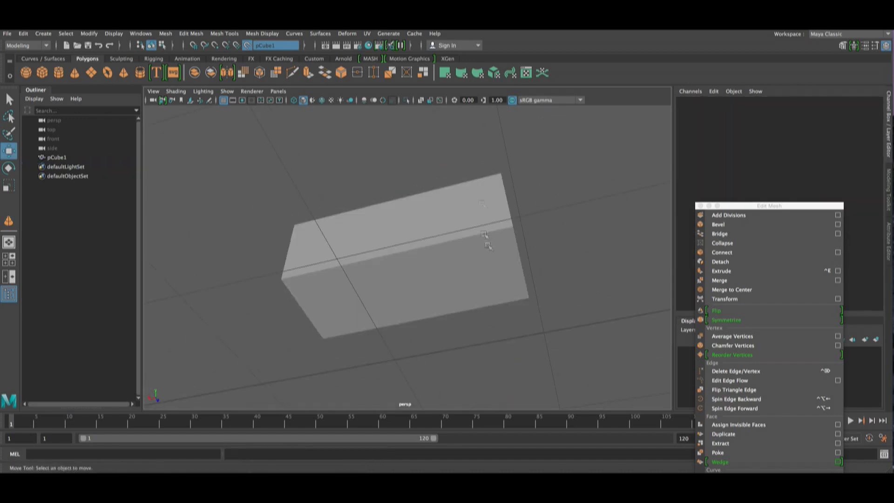
pyautogui.rightClick(552, 166)
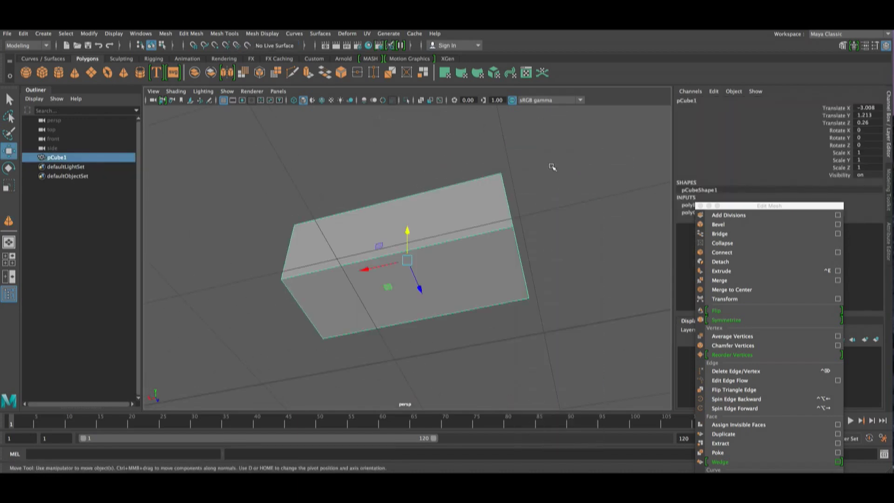
# Step: With the box as the live surface, draw a small cylinder foot on its underside at one corner
pyautogui.click(247, 45)
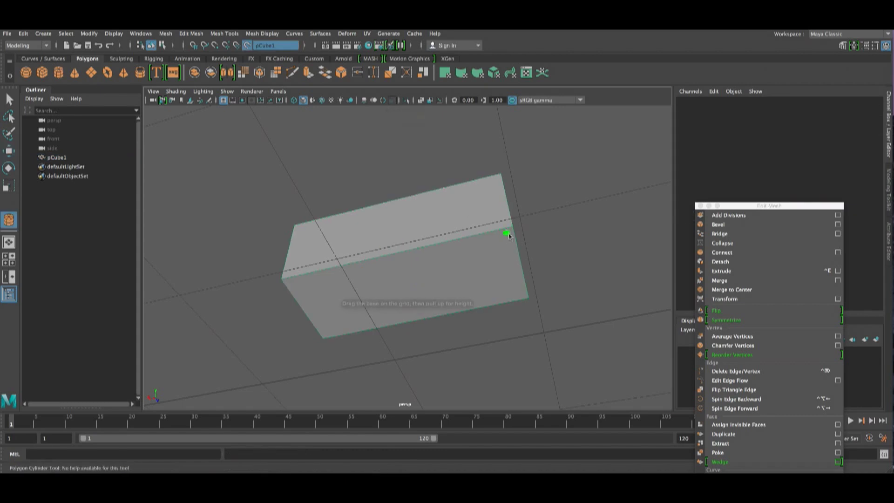
pyautogui.click(509, 237)
pyautogui.keyDown('alt'); pyautogui.moveTo(564, 235); pyautogui.dragTo(579, 210); pyautogui.keyUp('alt')
pyautogui.click(513, 257)
pyautogui.keyDown('alt'); pyautogui.moveTo(538, 302); pyautogui.dragTo(552, 289); pyautogui.keyUp('alt')
# Step: Duplicate the cylinder foot to the box's other bottom corners and turn off the live surface
pyautogui.hotkey('ctrl', 'd')
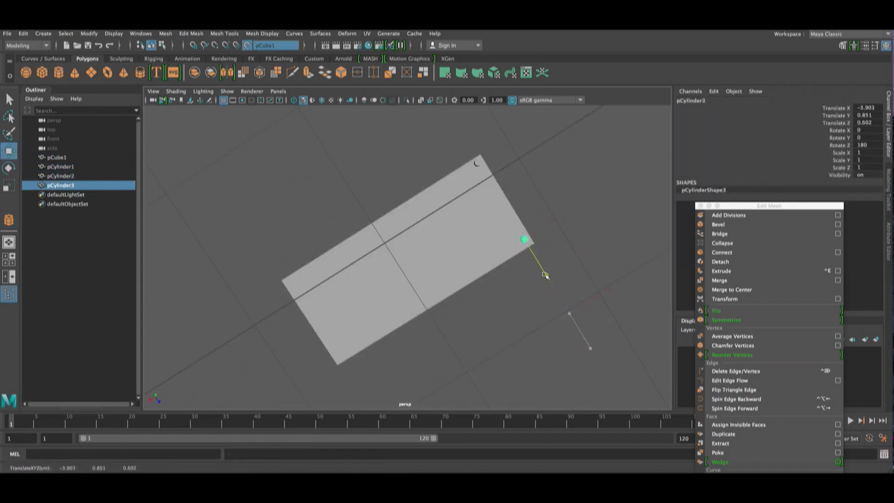
pyautogui.hotkey('ctrl', 'd')
pyautogui.moveTo(374, 332); pyautogui.dragTo(574, 253)
pyautogui.click(549, 241)
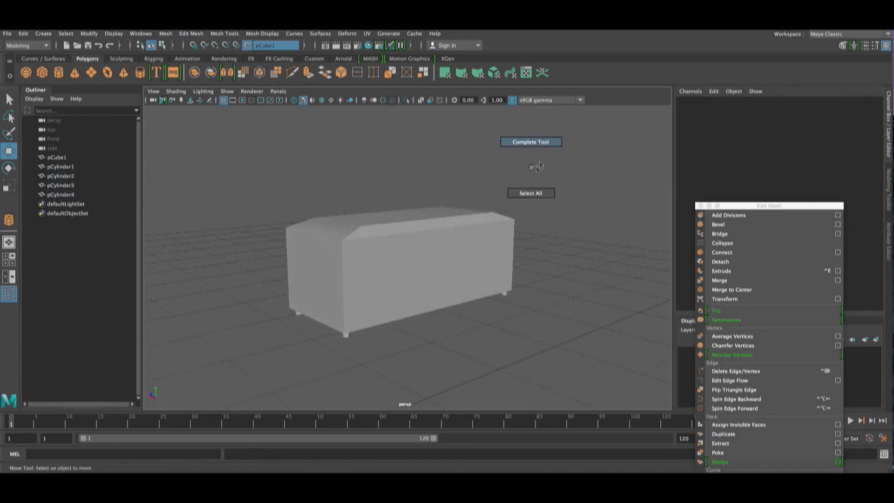
pyautogui.click(247, 48)
# Step: Make the box live again and draw a thin rectangular block on its top face near one end
pyautogui.keyDown('alt'); pyautogui.moveTo(524, 155); pyautogui.dragTo(495, 163); pyautogui.keyUp('alt')
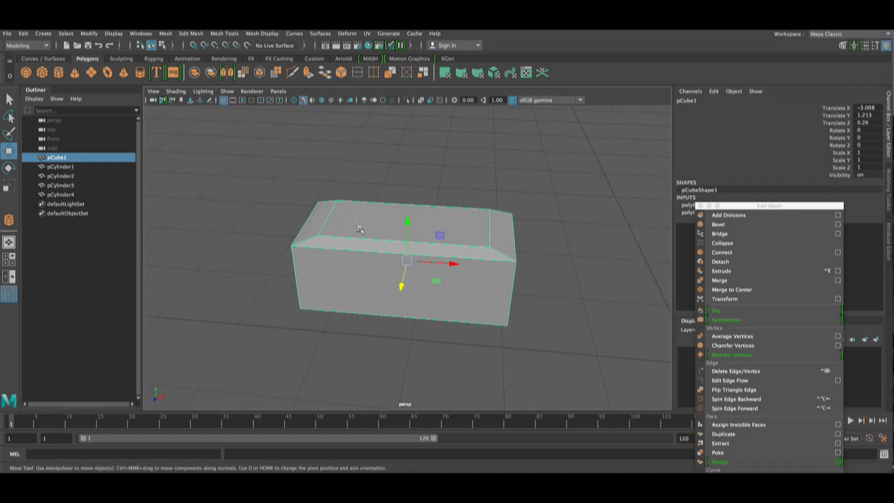
pyautogui.click(247, 45)
pyautogui.click(42, 72)
pyautogui.keyDown('alt'); pyautogui.moveTo(329, 234); pyautogui.dragTo(391, 242); pyautogui.keyUp('alt')
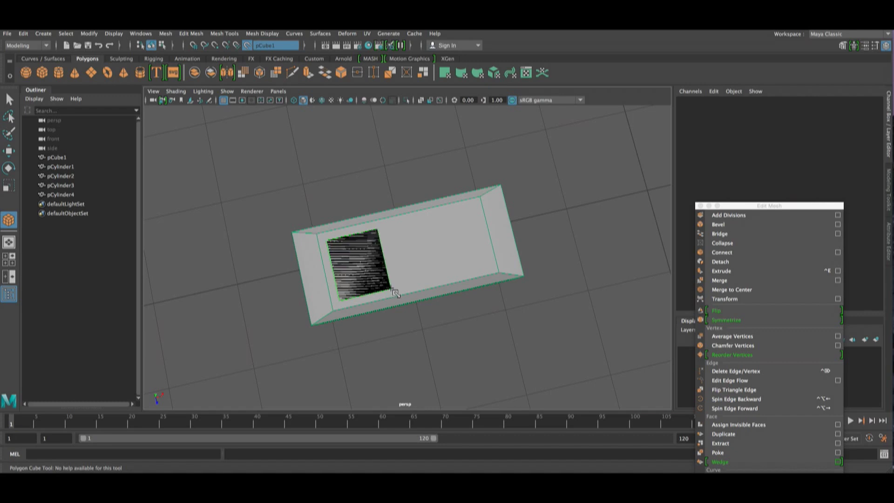
pyautogui.keyDown('alt'); pyautogui.moveTo(394, 293); pyautogui.dragTo(347, 192); pyautogui.keyUp('alt')
# Step: Draw a small cylinder on the box's top face beside the thin block
pyautogui.moveTo(361, 223); pyautogui.dragTo(240, 198)
pyautogui.press('y')
pyautogui.moveTo(341, 266)
pyautogui.mouseDown()
pyautogui.moveTo(398, 289)
pyautogui.moveTo(372, 269)
pyautogui.mouseUp()
pyautogui.keyDown('alt'); pyautogui.moveTo(371, 269); pyautogui.dragTo(176, 215); pyautogui.keyUp('alt')
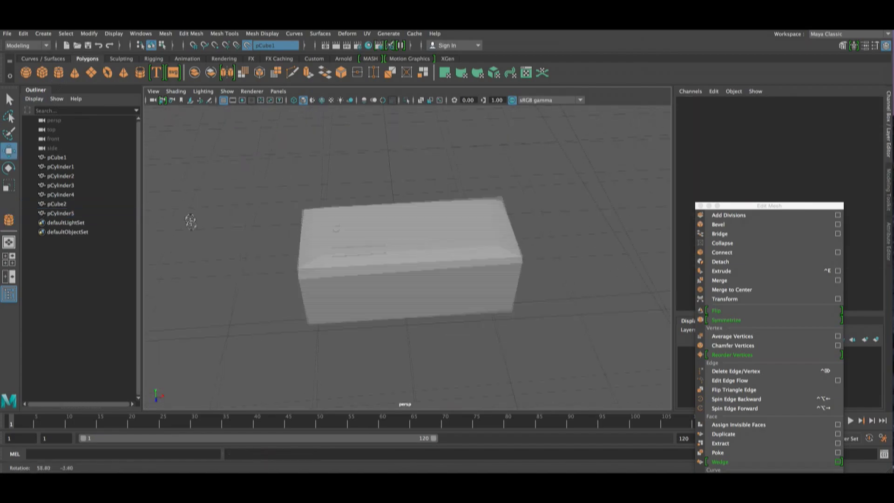